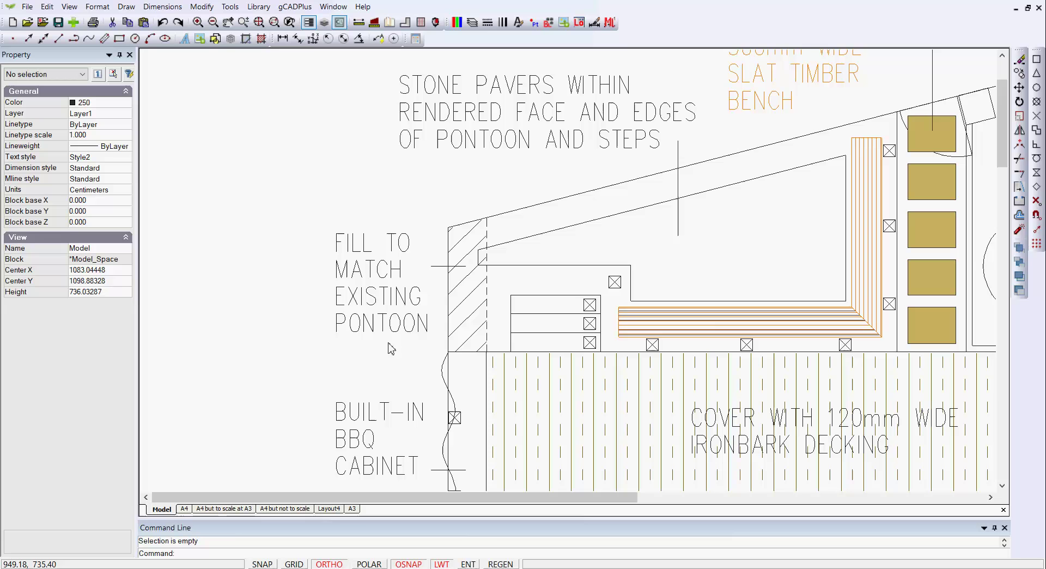
# Select the sloped and short horizontal edges of the paver area, then clear the selection
pyautogui.click(736, 187)
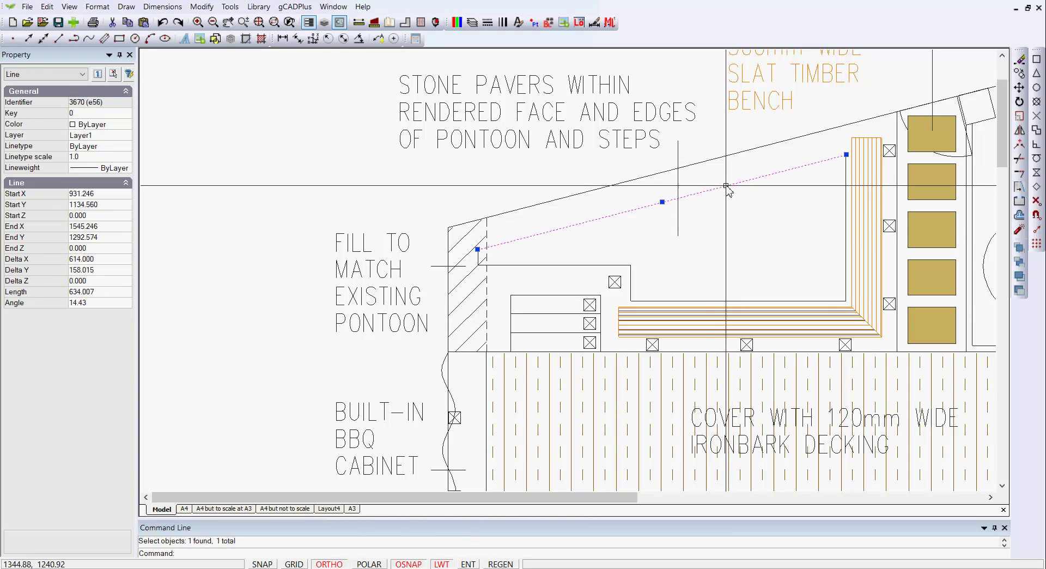
pyautogui.click(512, 266)
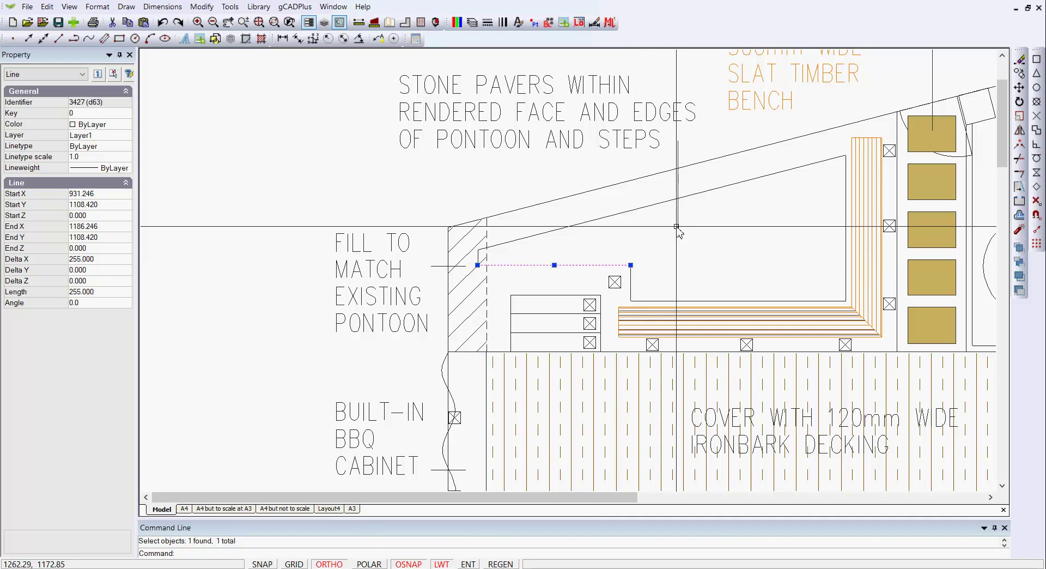
pyautogui.press('Escape')
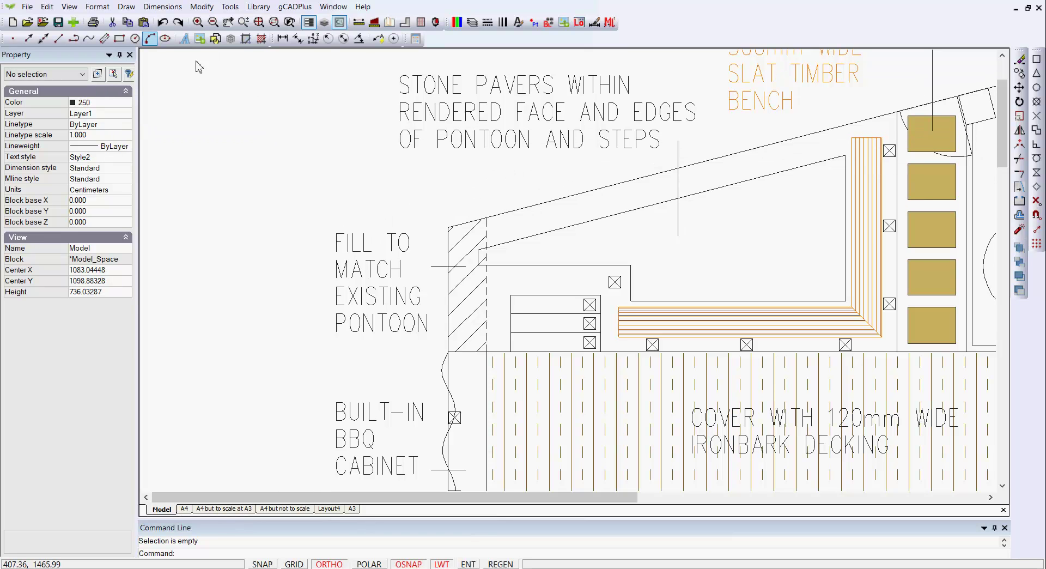
# Start Draw > Hatch and pick a point inside the paver area to trace its boundary
pyautogui.click(126, 7)
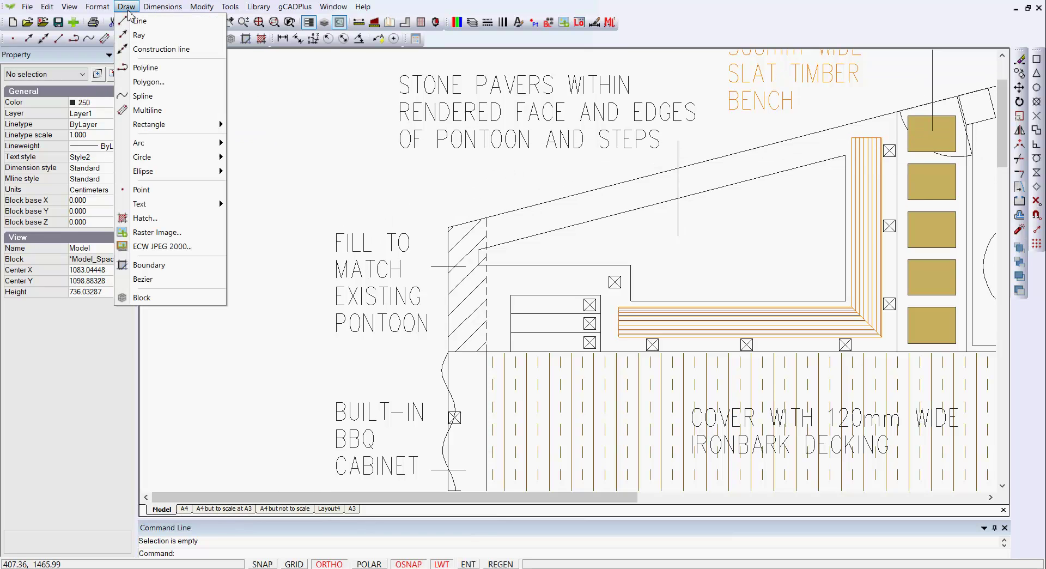
pyautogui.click(174, 218)
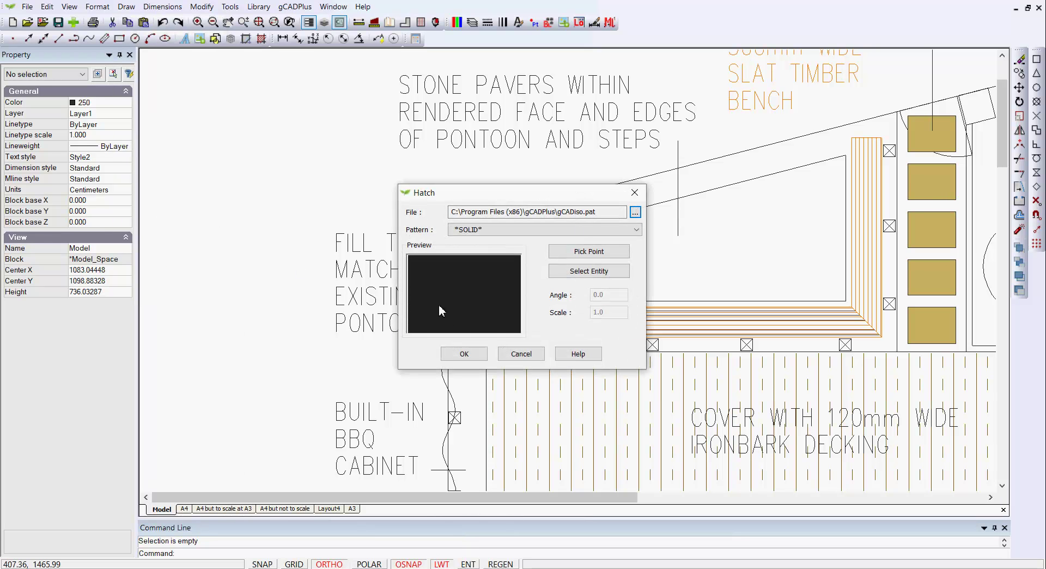
pyautogui.click(594, 258)
pyautogui.click(594, 258)
pyautogui.click(732, 255)
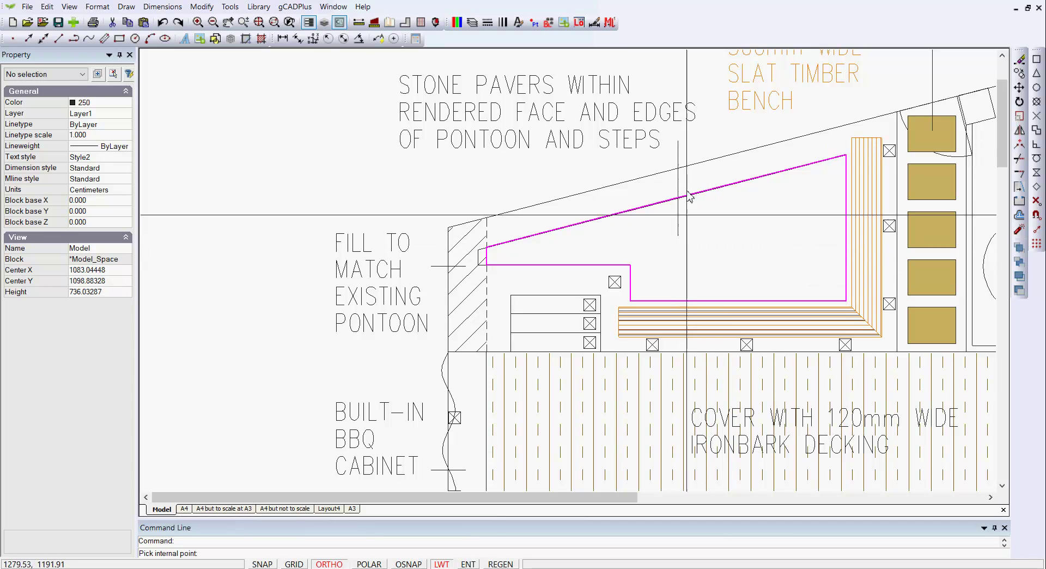
pyautogui.scroll(2, 560, 255)
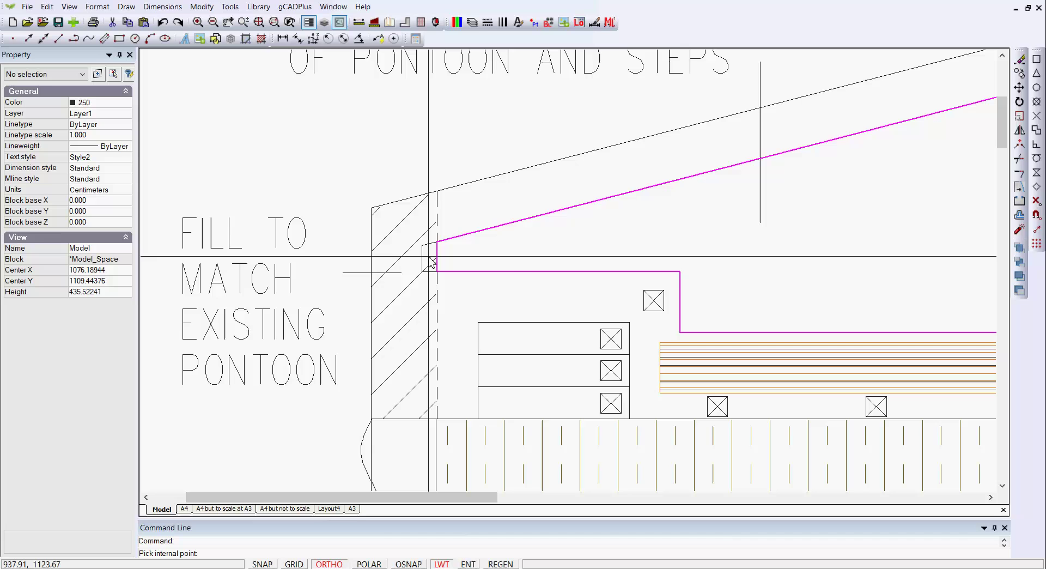
pyautogui.scroll(-1, 523, 264)
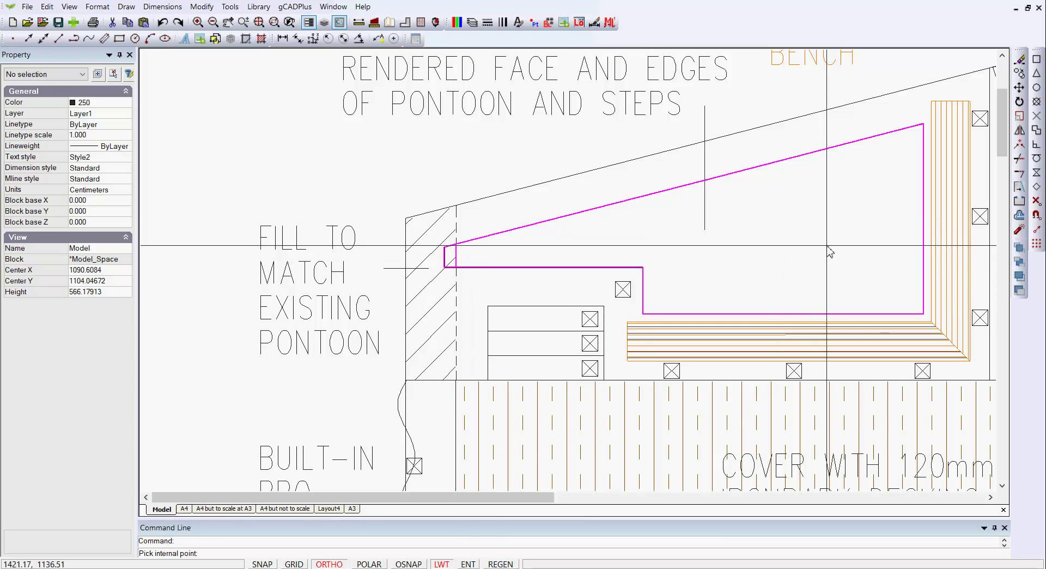
# Fill the picked boundary with the RIVEROCK pattern at scale 25
pyautogui.press('Return')
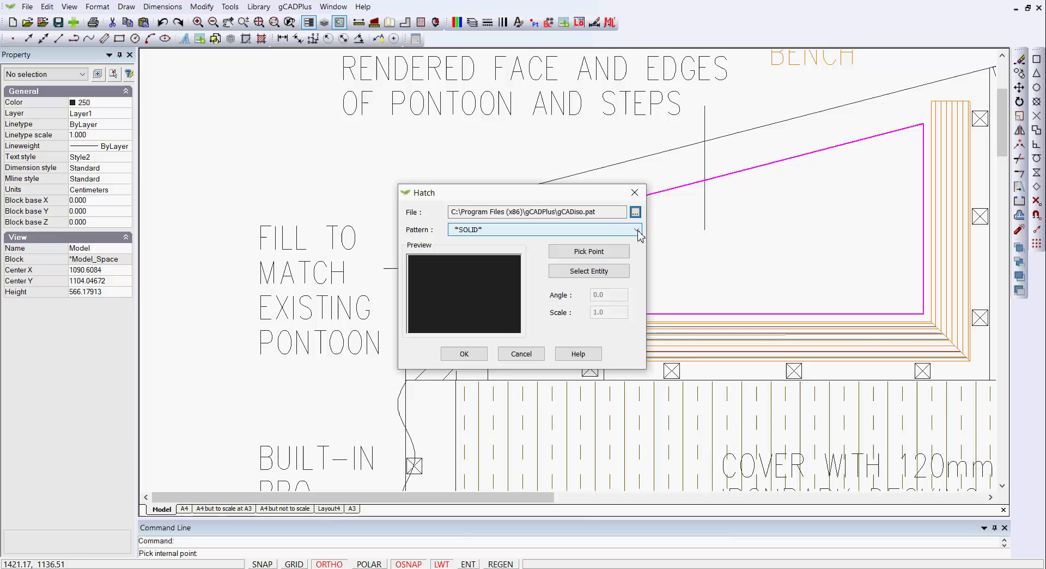
pyautogui.click(636, 231)
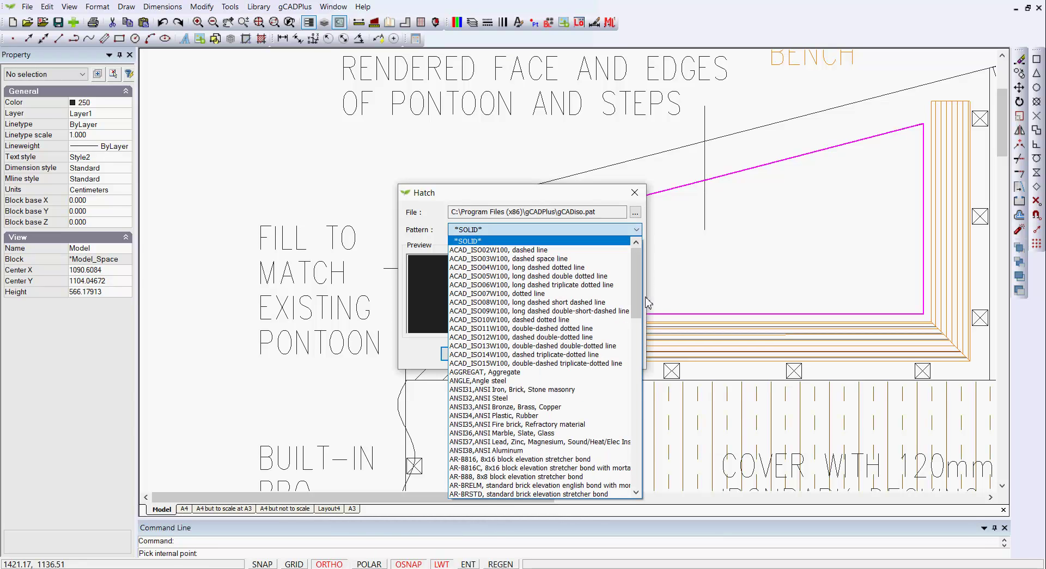
pyautogui.moveTo(640, 306); pyautogui.dragTo(649, 458)
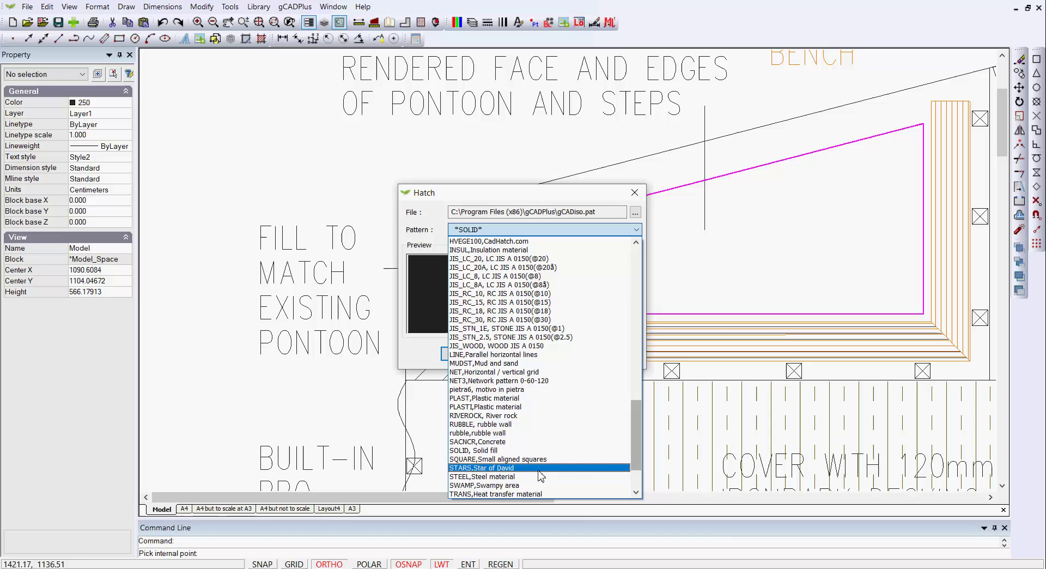
pyautogui.click(515, 416)
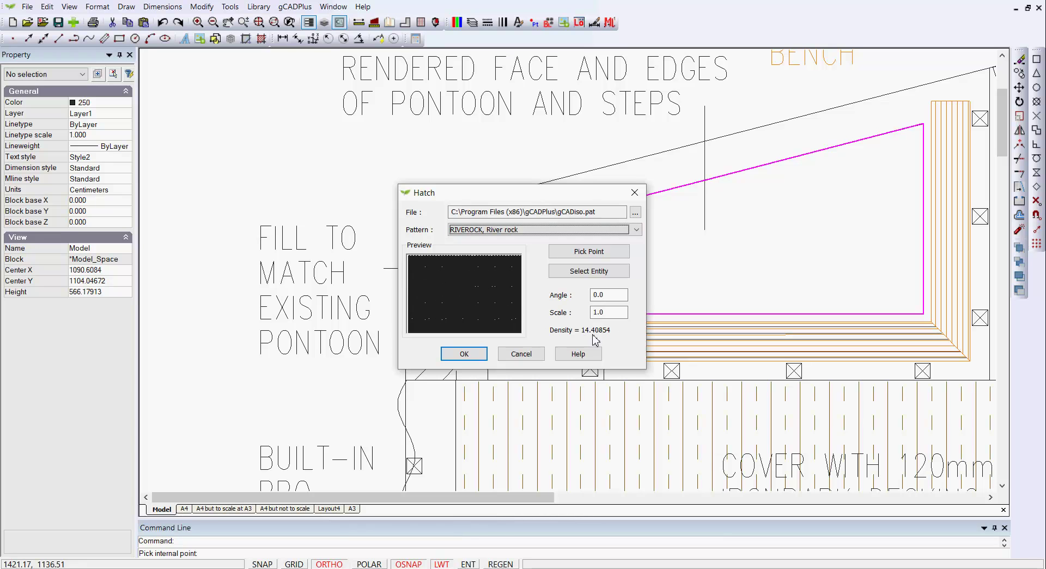
pyautogui.click(610, 314)
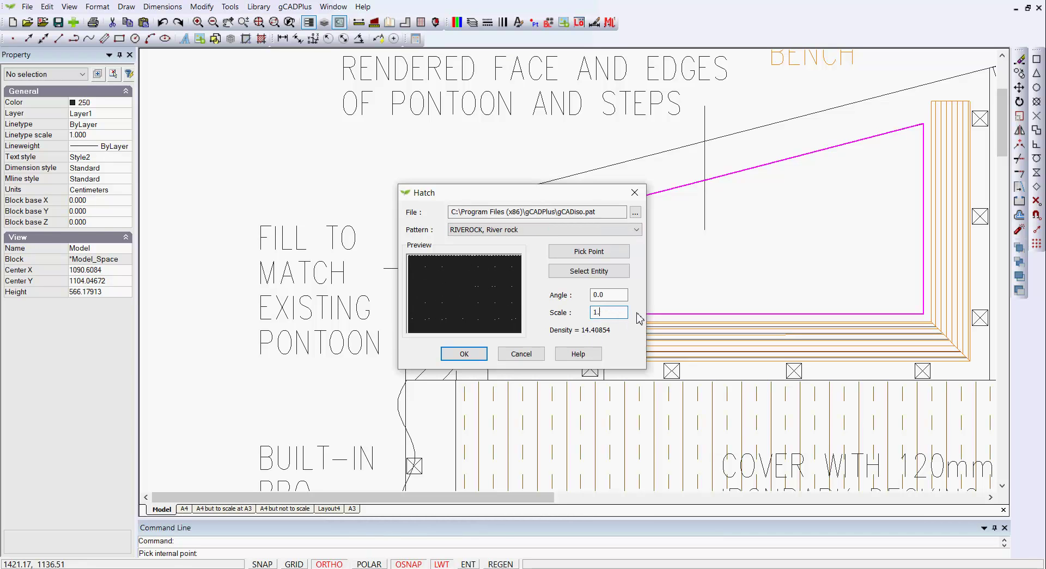
pyautogui.press('BackSpace')
pyautogui.press('BackSpace')
pyautogui.write('2')
pyautogui.click(466, 355)
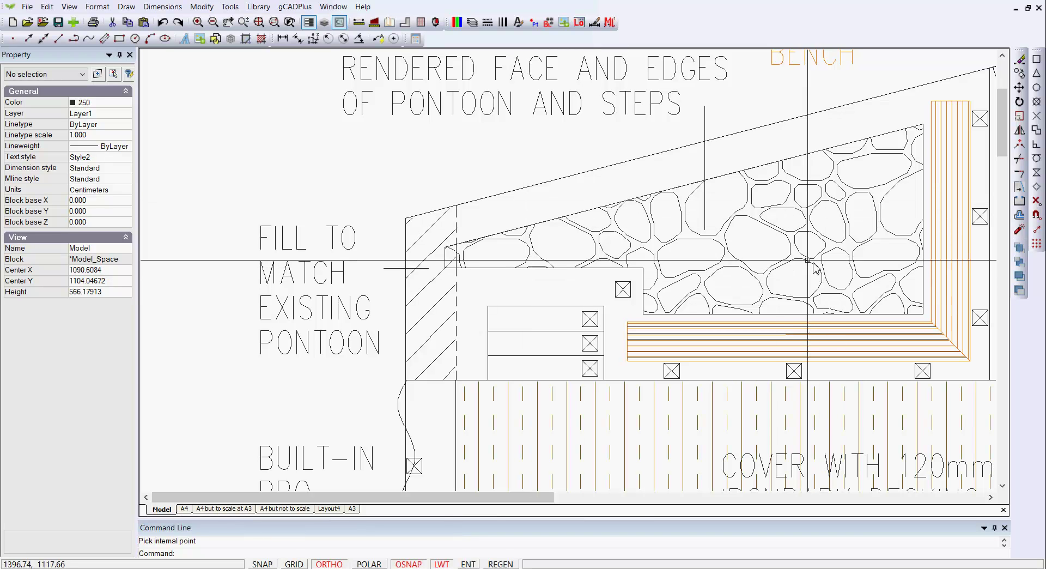
# Select the RIVEROCK hatch in the paver area and delete it
pyautogui.click(683, 187)
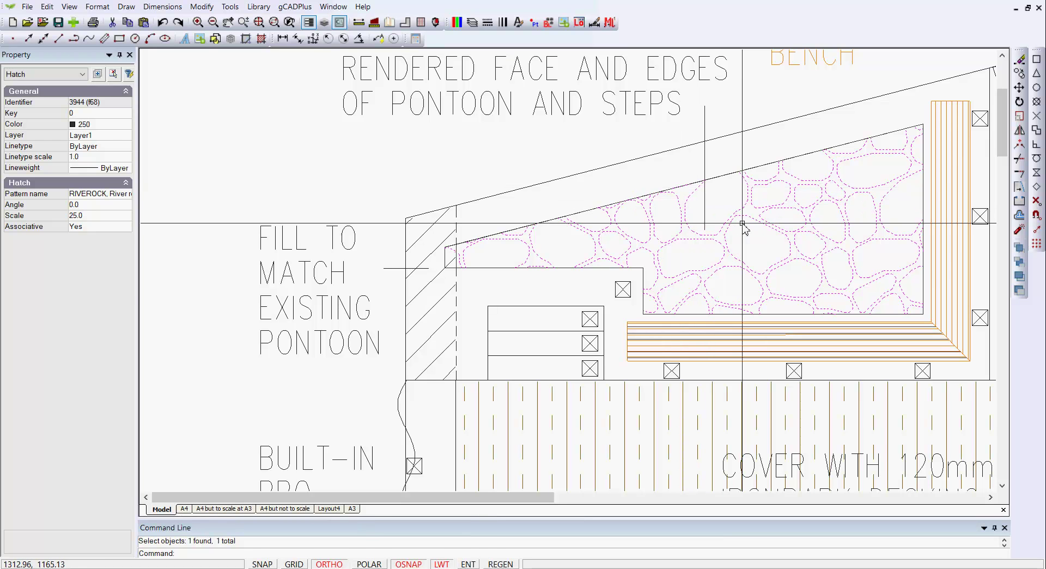
pyautogui.press('Delete')
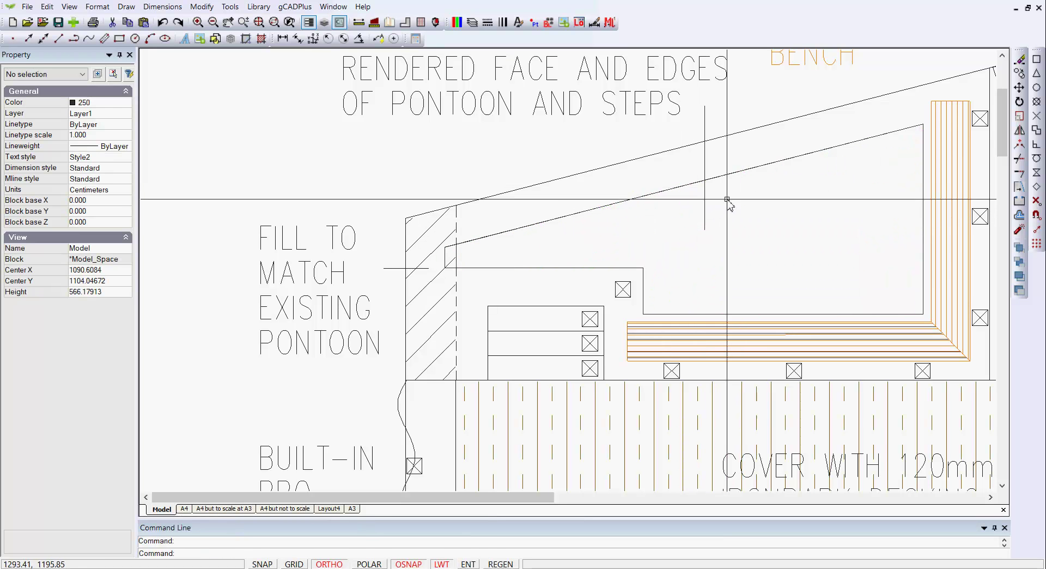
pyautogui.click(743, 170)
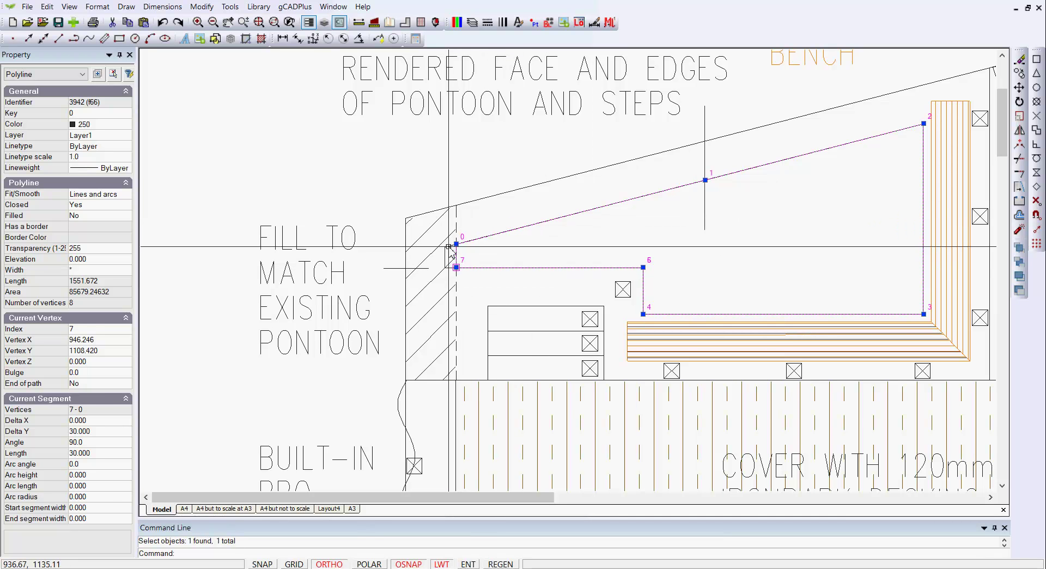
pyautogui.click(448, 247)
pyautogui.scroll(5, 458, 248)
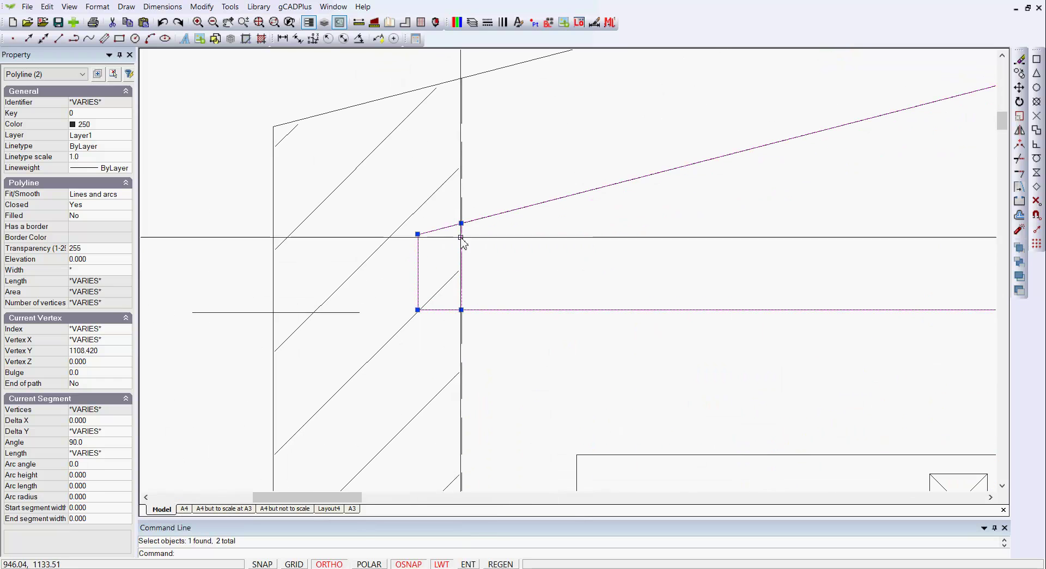
pyautogui.press('Escape')
pyautogui.scroll(-5, 633, 277)
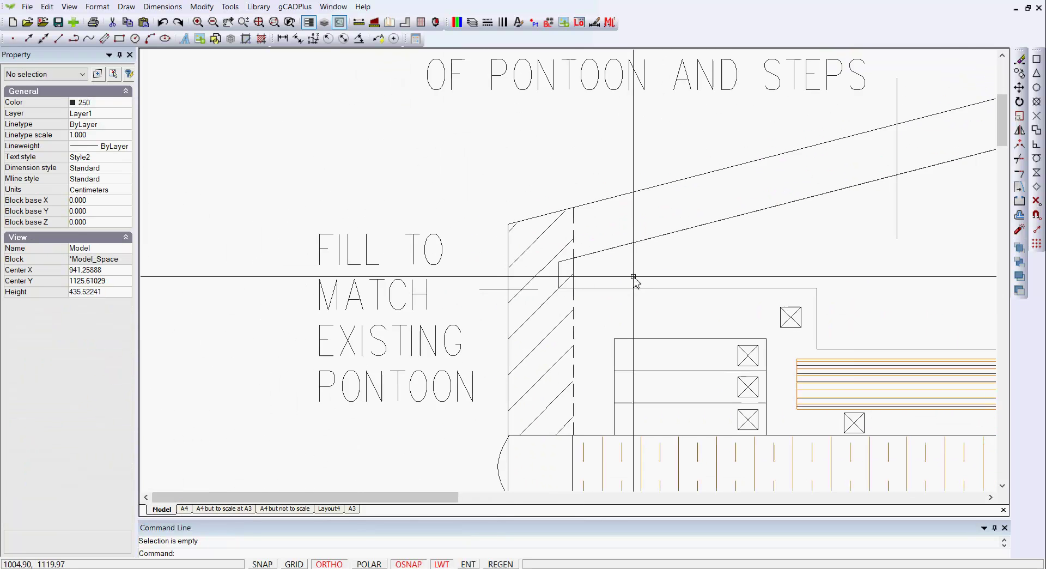
pyautogui.scroll(-3, 634, 278)
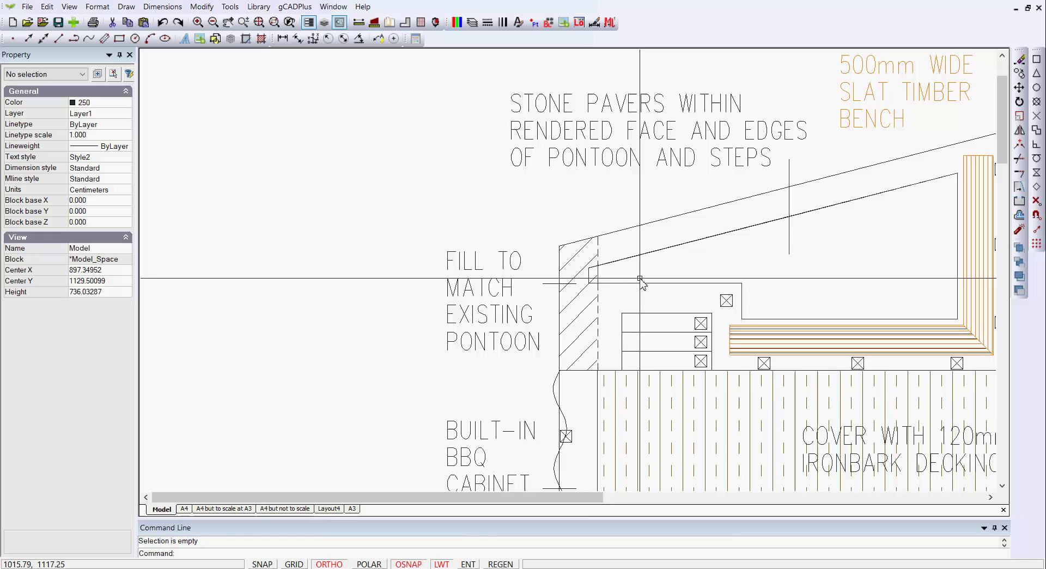
pyautogui.moveTo(632, 279); pyautogui.dragTo(561, 253, button='middle')
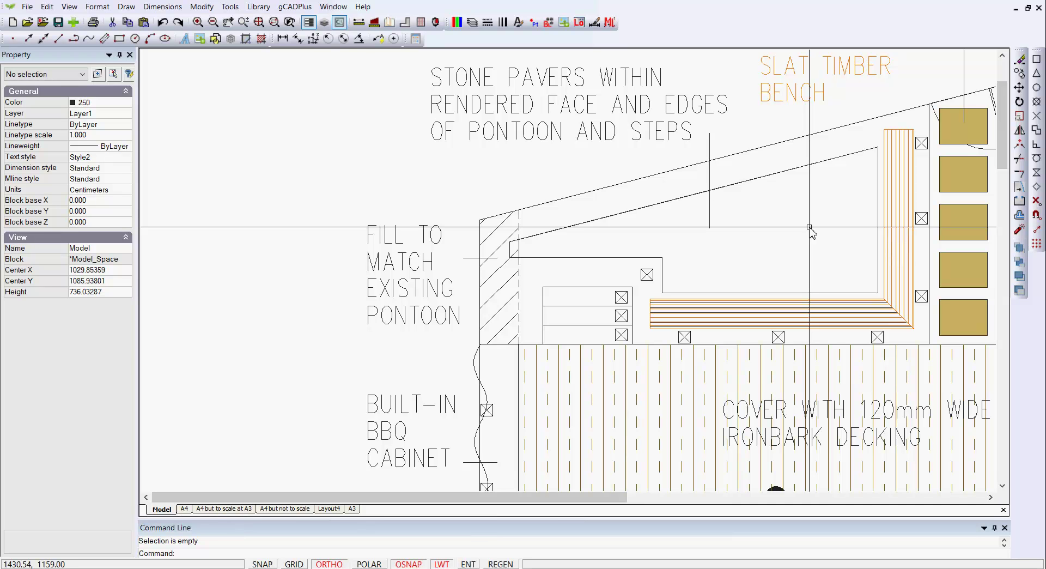
# Hatch the paver polyline, chosen with Select Entity, using the *SOLID* pattern
pyautogui.rightClick(278, 154)
pyautogui.click(303, 177)
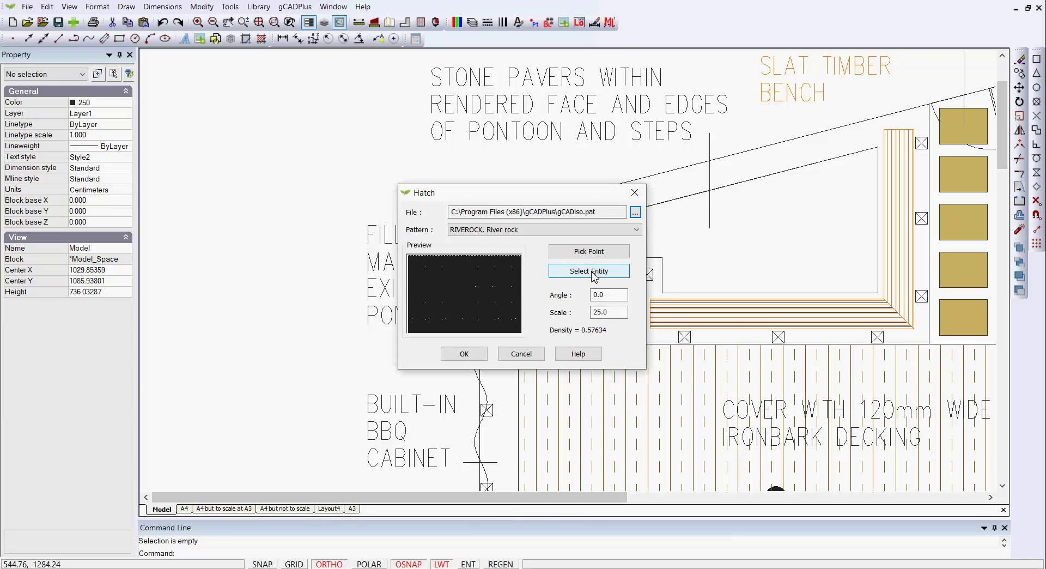
pyautogui.click(596, 276)
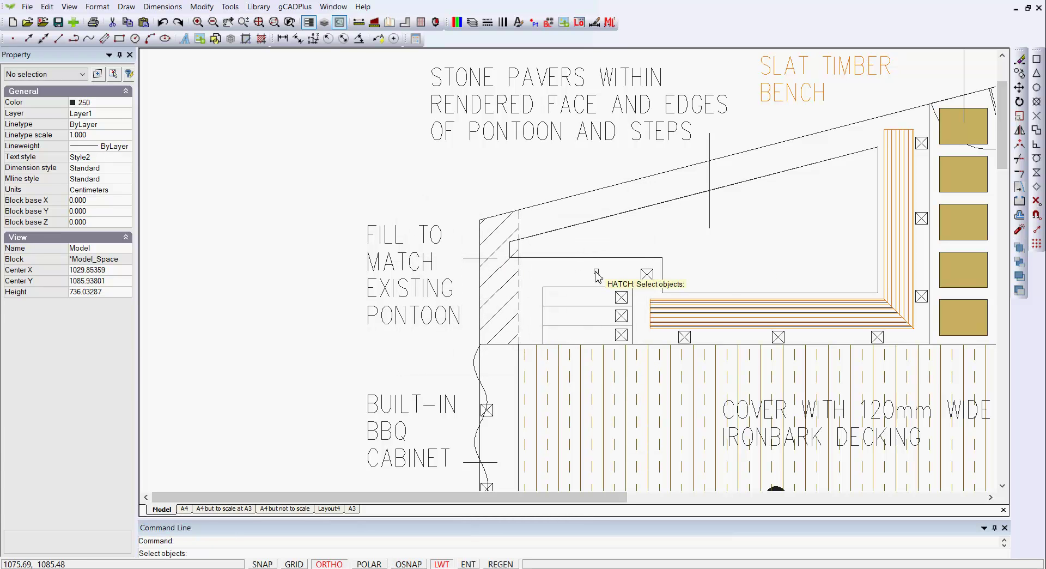
pyautogui.click(655, 204)
pyautogui.press('Return')
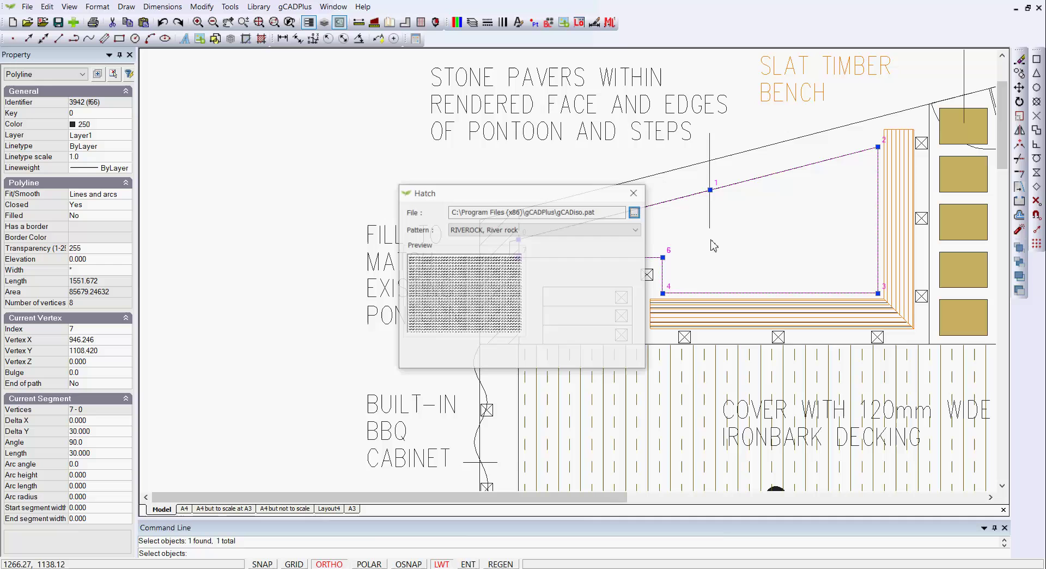
pyautogui.click(641, 236)
pyautogui.scroll(10, 545, 299)
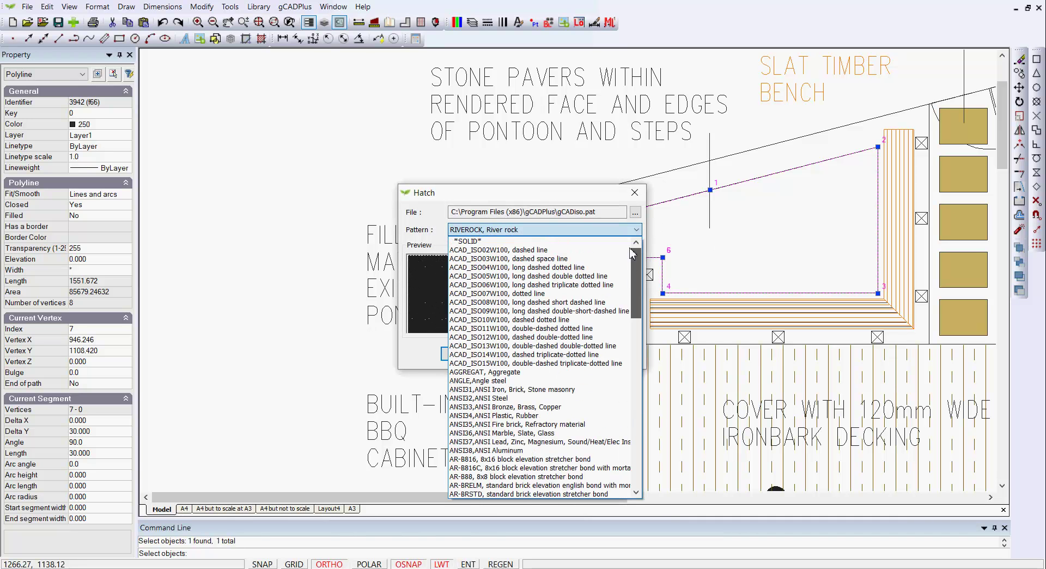
pyautogui.click(512, 245)
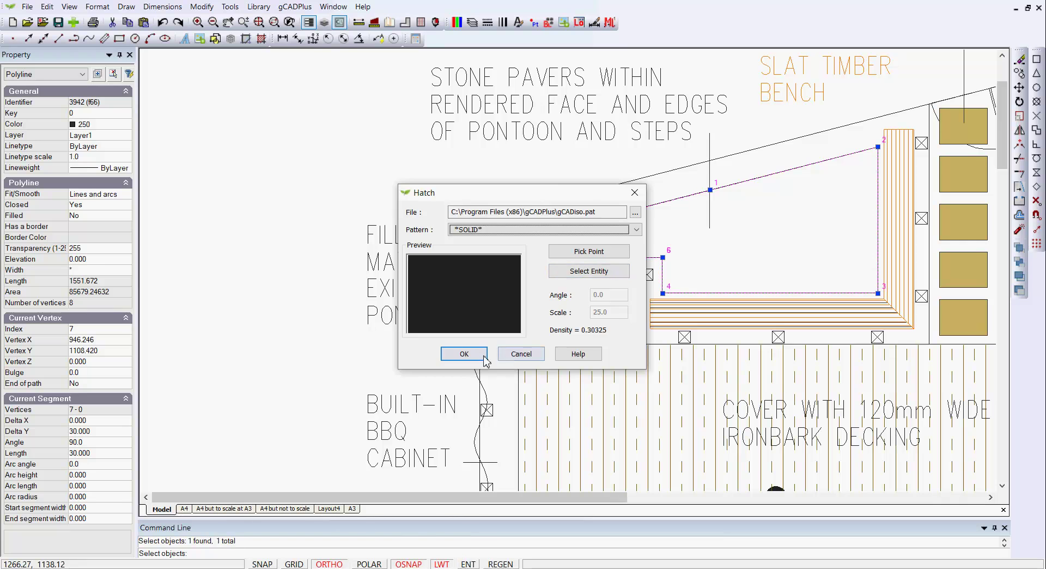
pyautogui.click(464, 354)
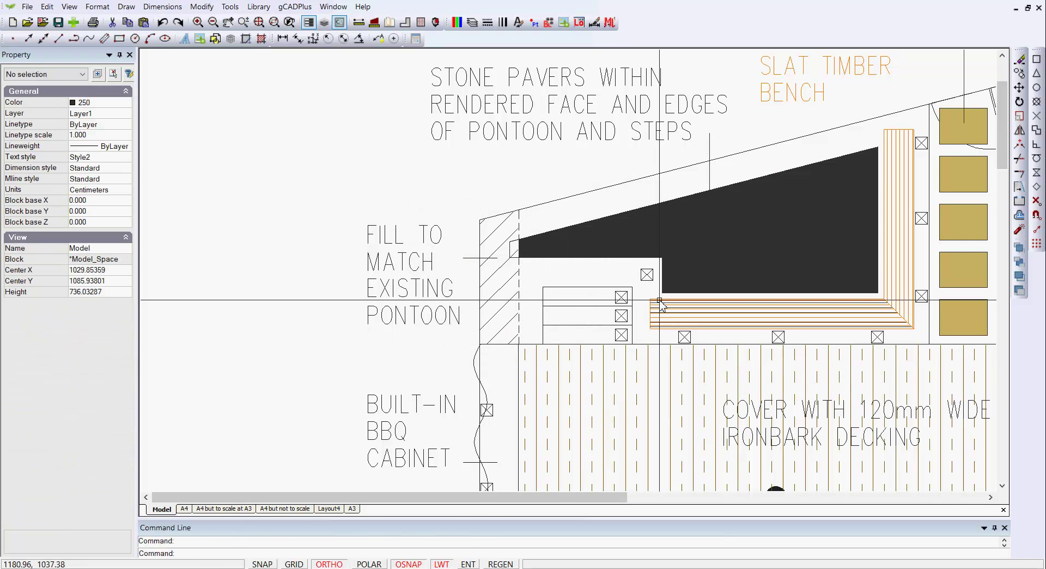